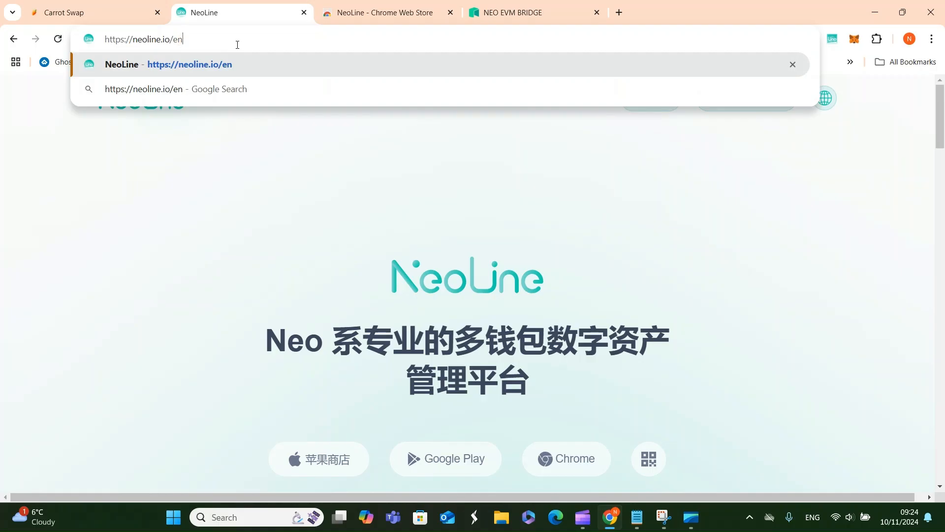
# Go to neoline.io/en, look over the wallet download options and open the Chrome extension's Web Store page.
pyautogui.press('Return')
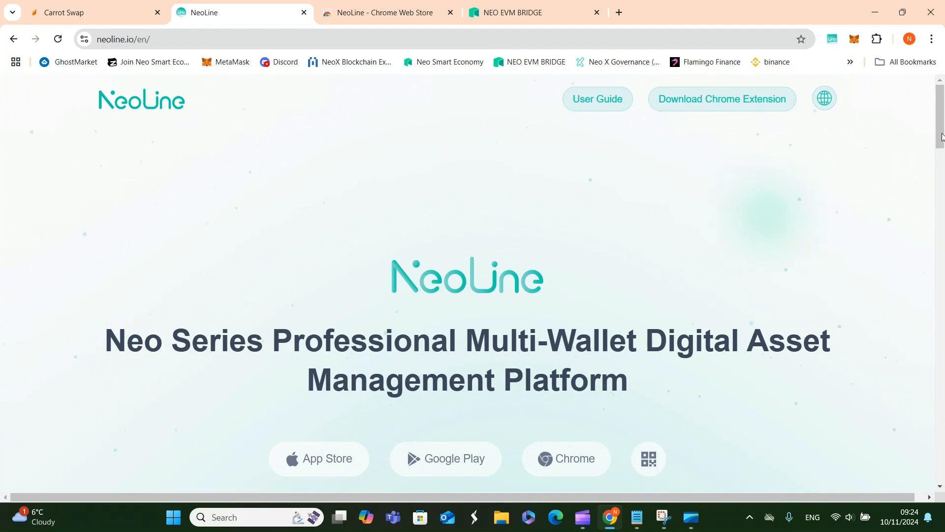
pyautogui.scroll(-2, 941, 137)
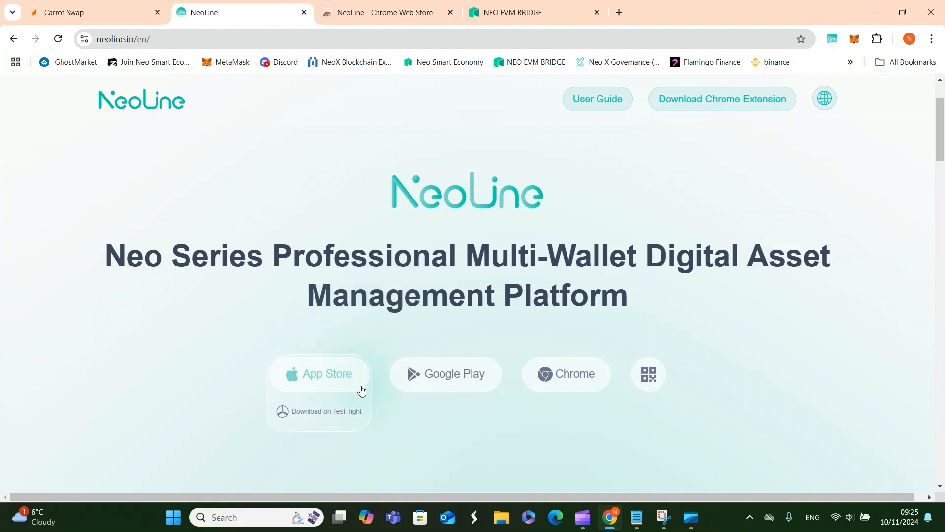
pyautogui.moveTo(470, 387)
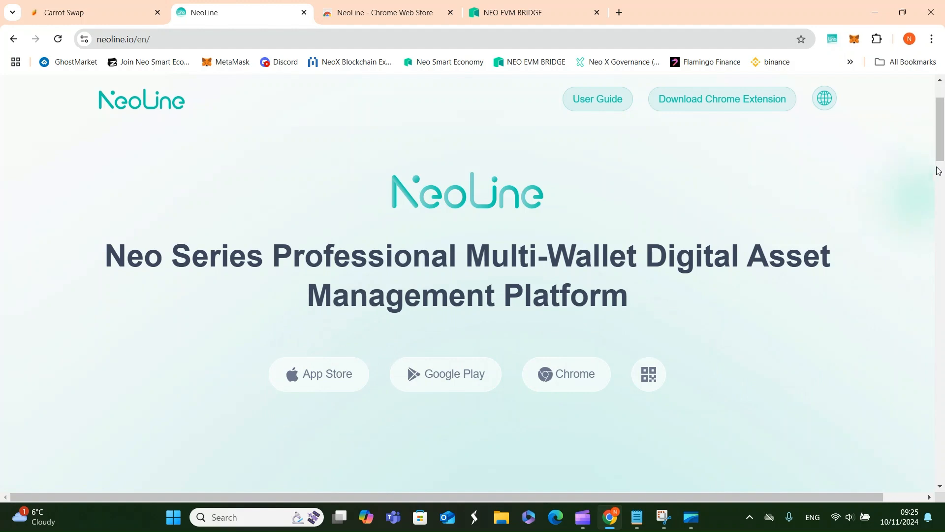
pyautogui.moveTo(940, 158); pyautogui.dragTo(941, 146)
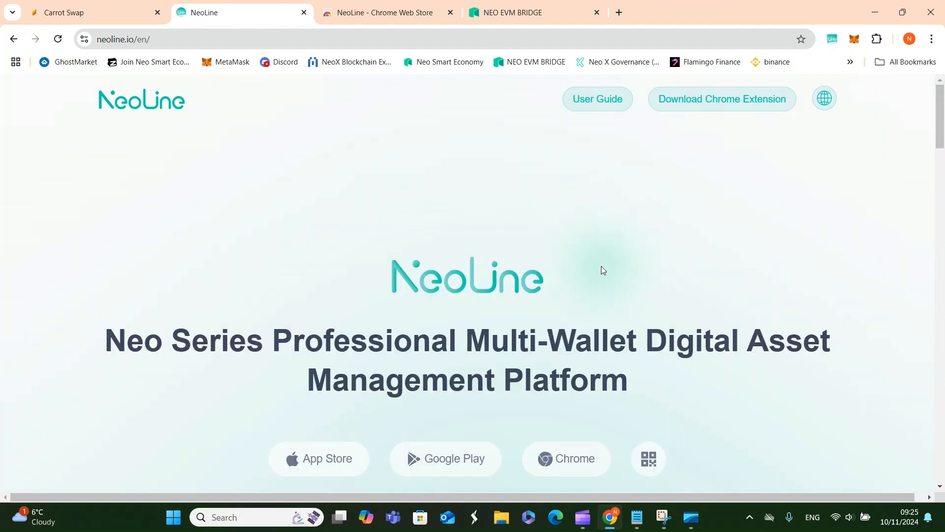
pyautogui.click(715, 113)
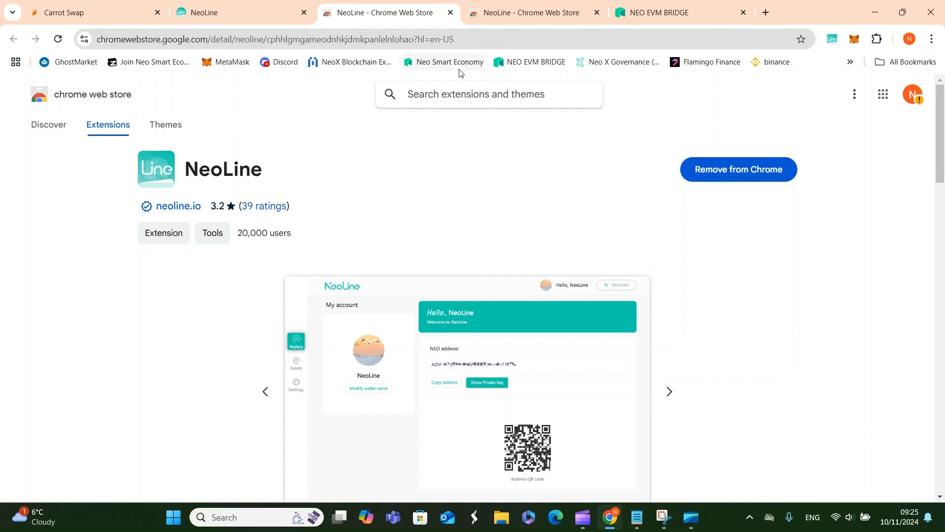
pyautogui.click(251, 11)
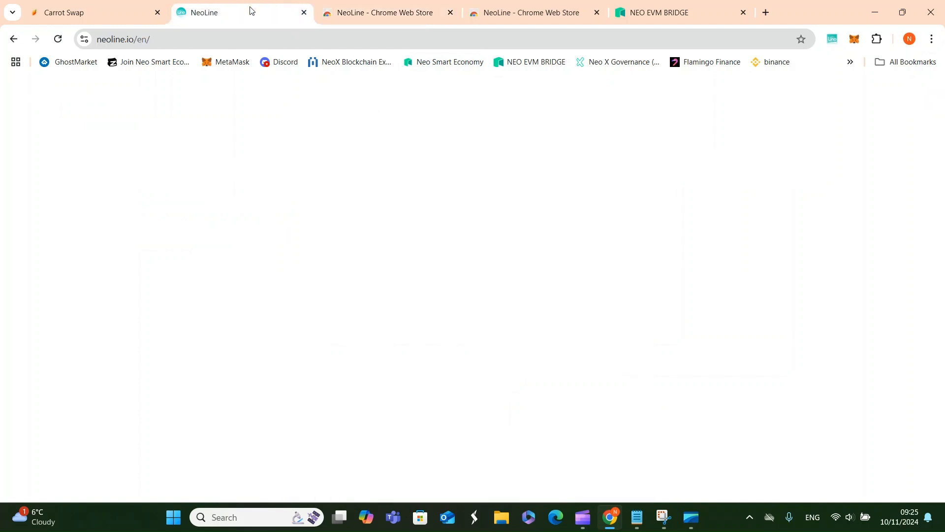
pyautogui.click(403, 11)
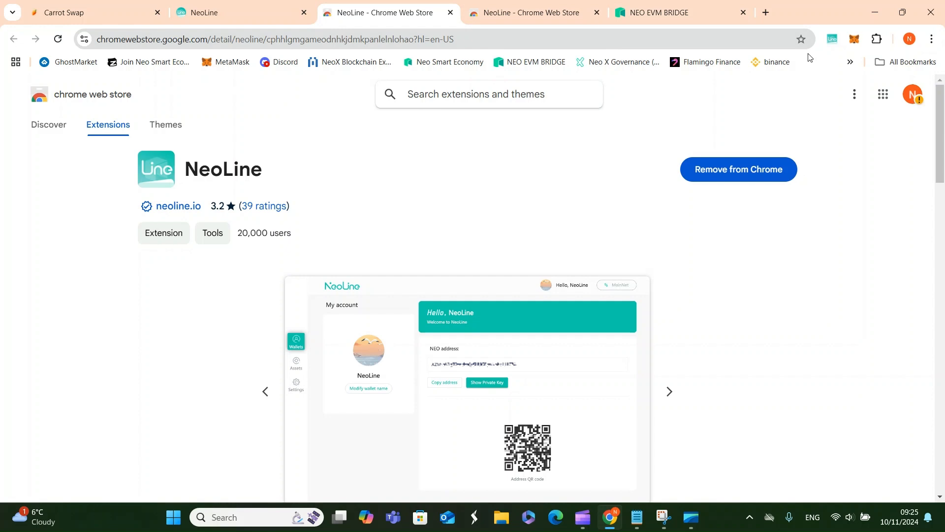
# Open the NeoLine wallet, choose the Neo X Mainnet network and agree to set up a Neo X account.
pyautogui.click(833, 39)
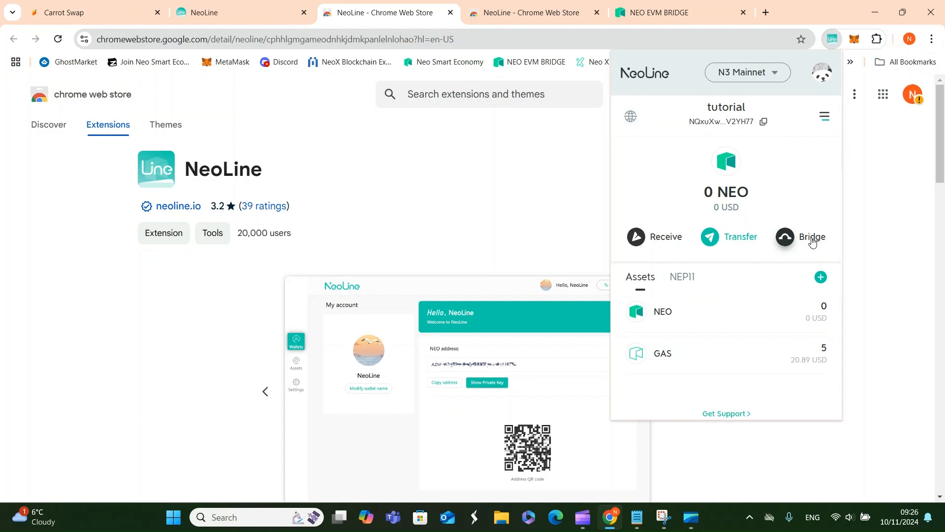
pyautogui.click(776, 75)
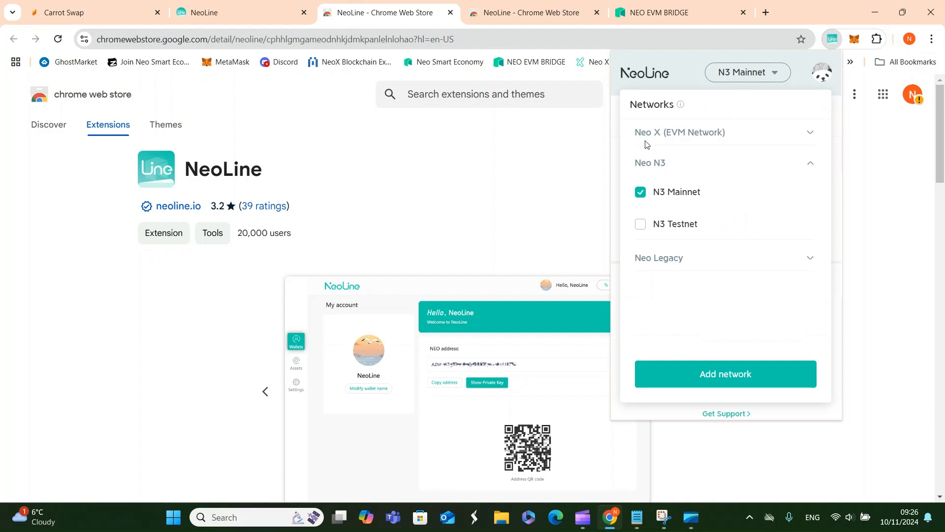
pyautogui.click(809, 134)
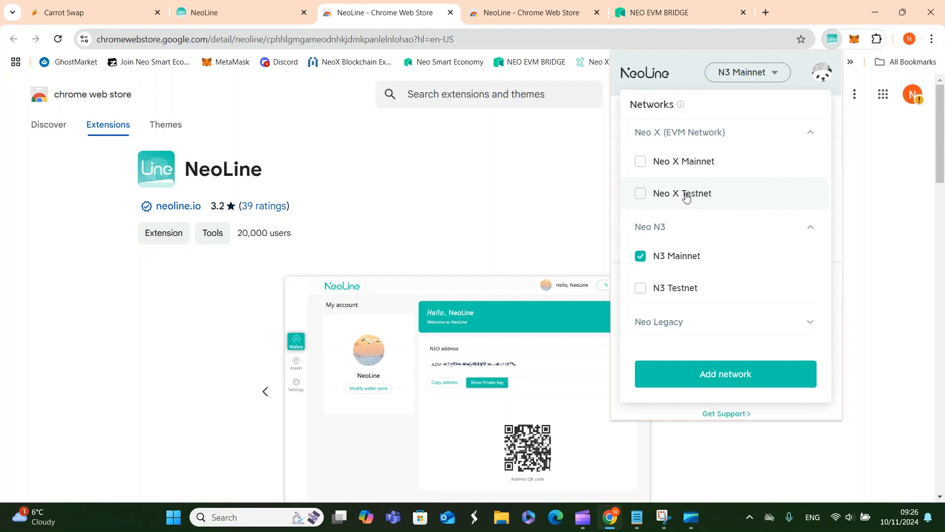
pyautogui.click(640, 165)
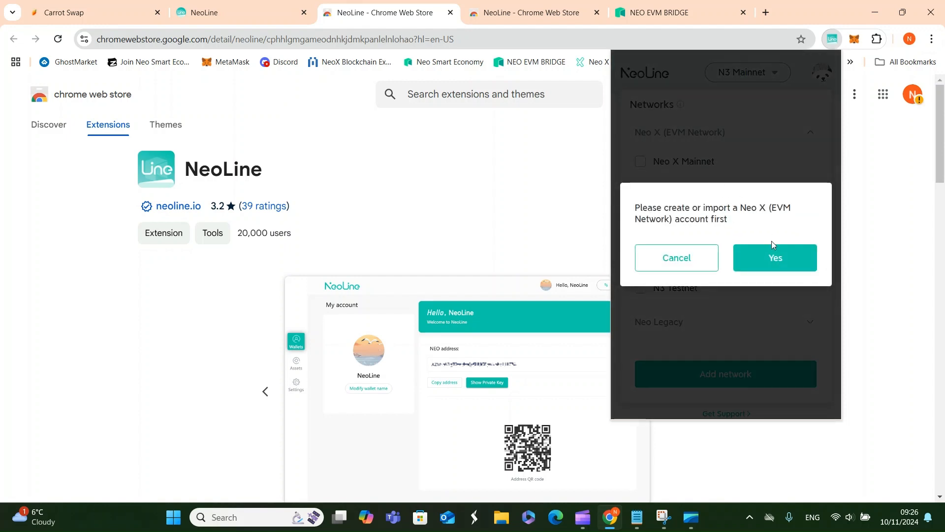
pyautogui.click(782, 261)
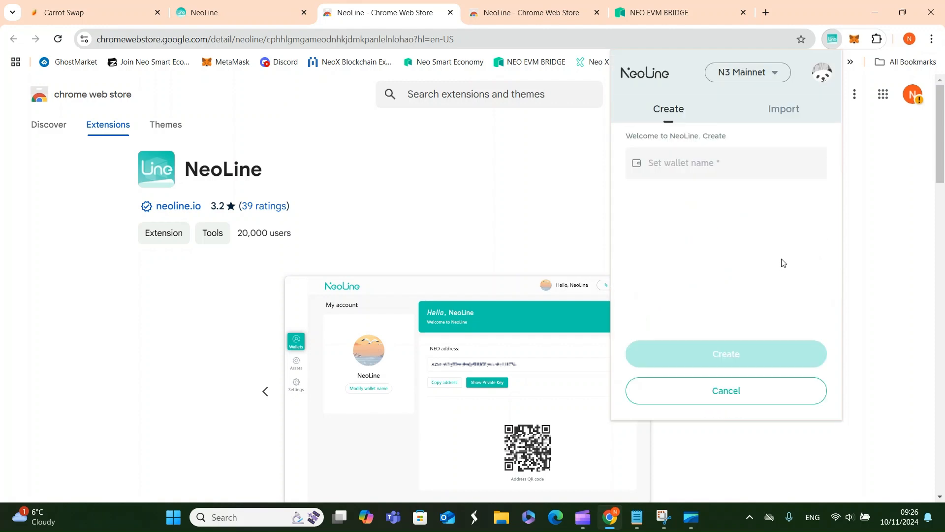
# Create a new Neo X wallet named "neo x proper".
pyautogui.click(704, 165)
pyautogui.write('neo x')
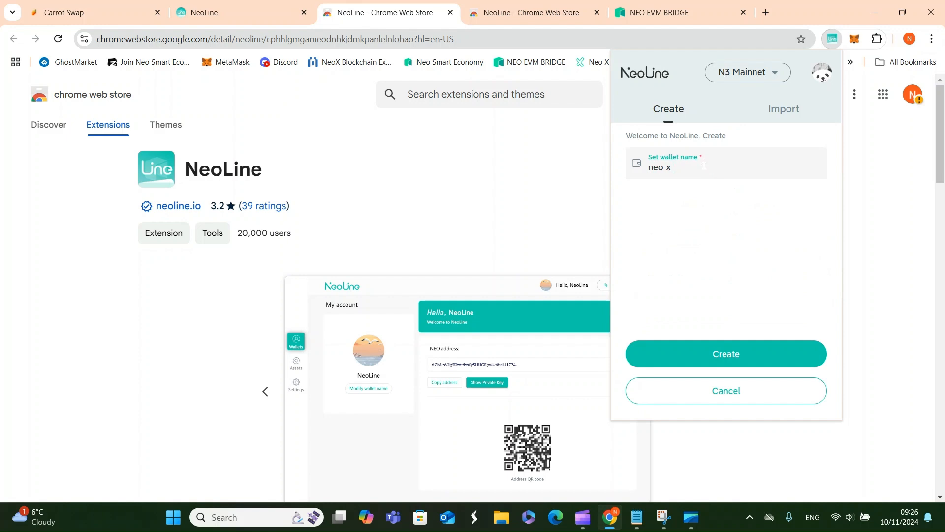
pyautogui.write('te')
pyautogui.press('BackSpace')
pyautogui.press('BackSpace')
pyautogui.write('proper')
pyautogui.click(769, 354)
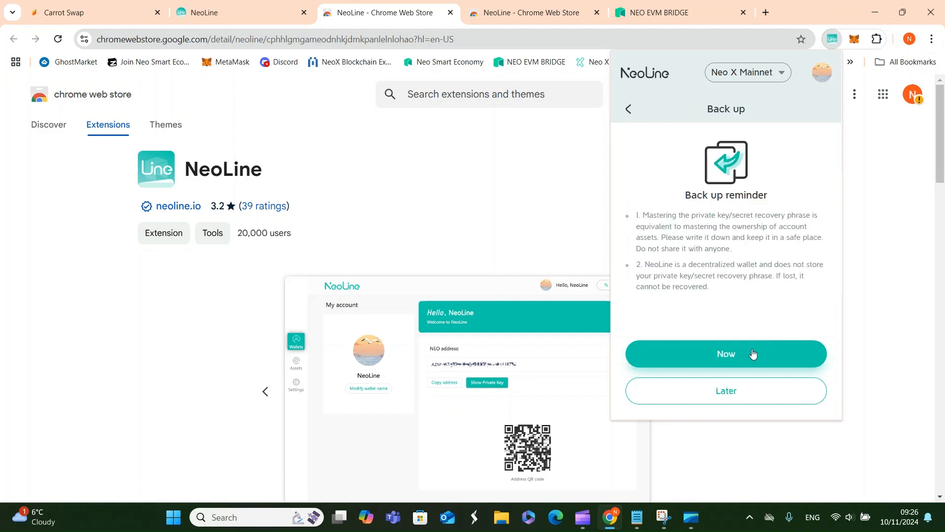
# Start the wallet backup, reveal the secret recovery phrase and proceed to its confirmation.
pyautogui.click(753, 354)
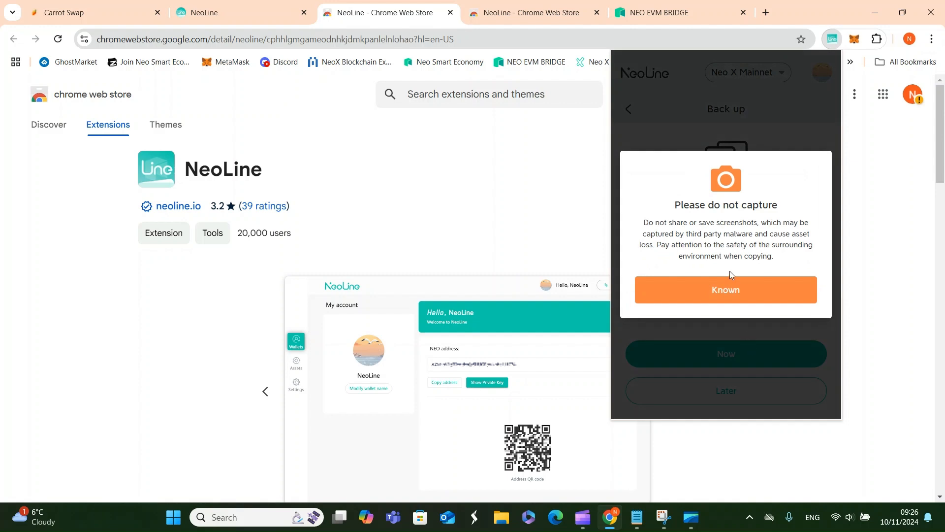
pyautogui.click(732, 290)
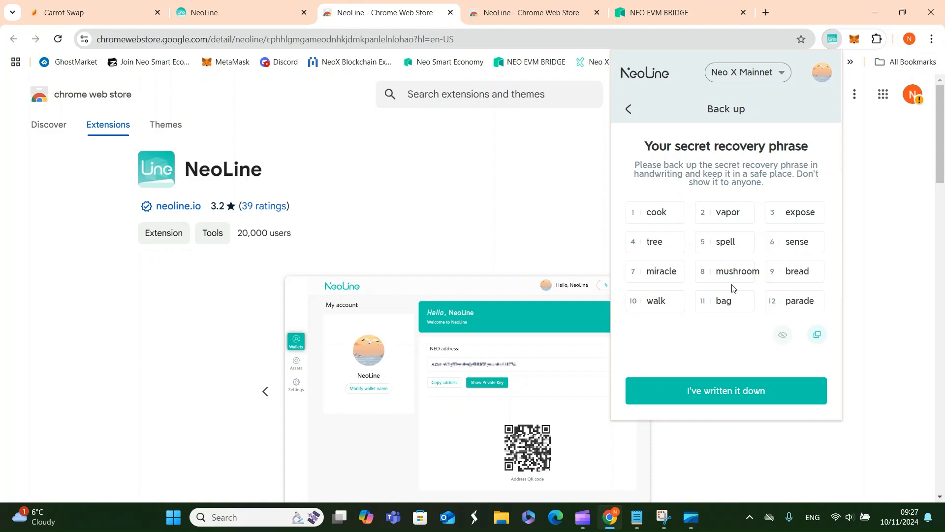
pyautogui.click(752, 392)
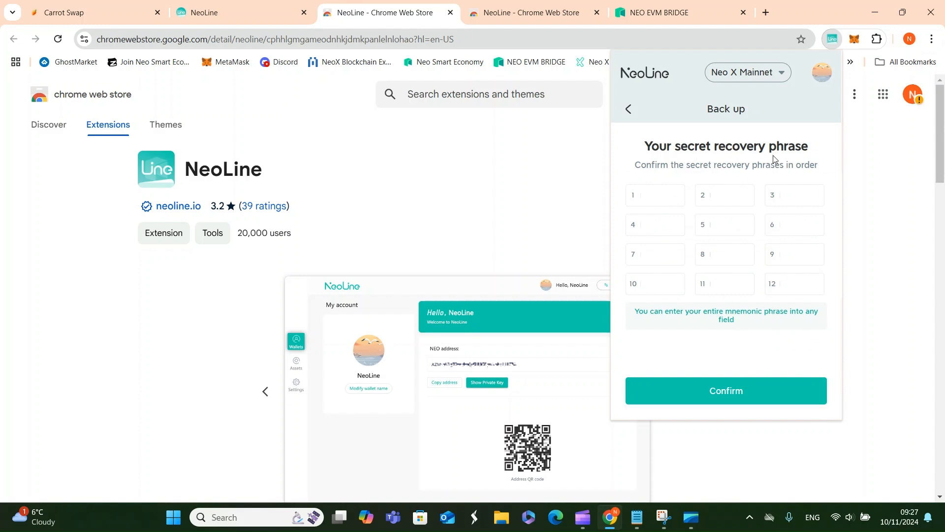
# Enter the first, second and third words of the secret recovery phrase.
pyautogui.click(661, 199)
pyautogui.click(732, 197)
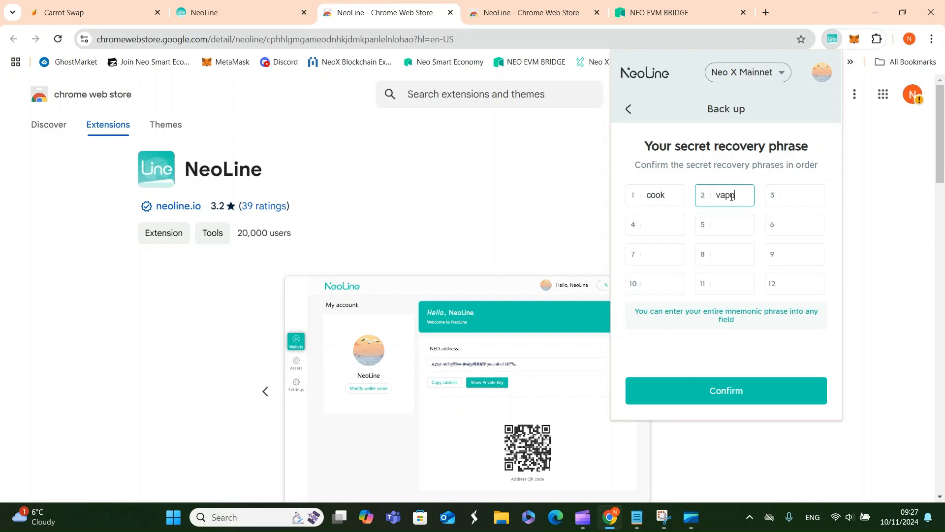
pyautogui.click(796, 196)
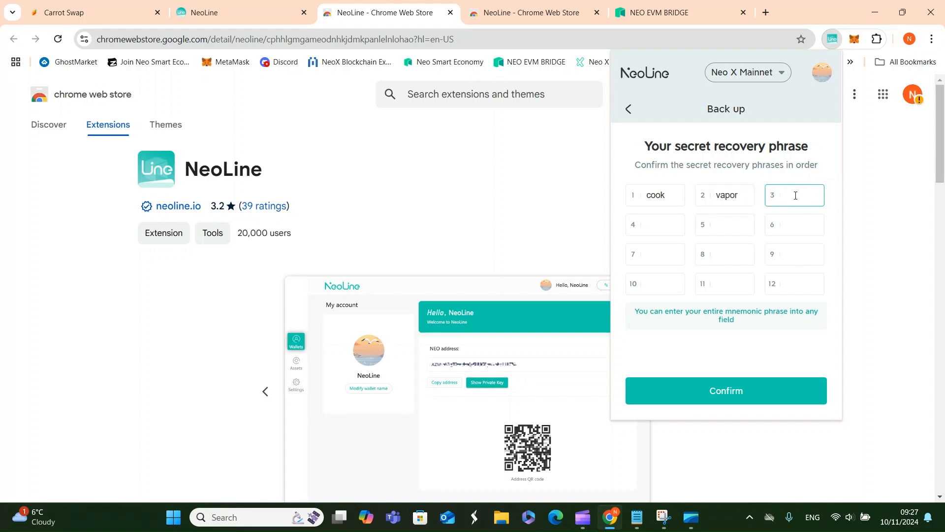
# Enter the fourth, fifth and sixth words of the secret recovery phrase.
pyautogui.click(661, 222)
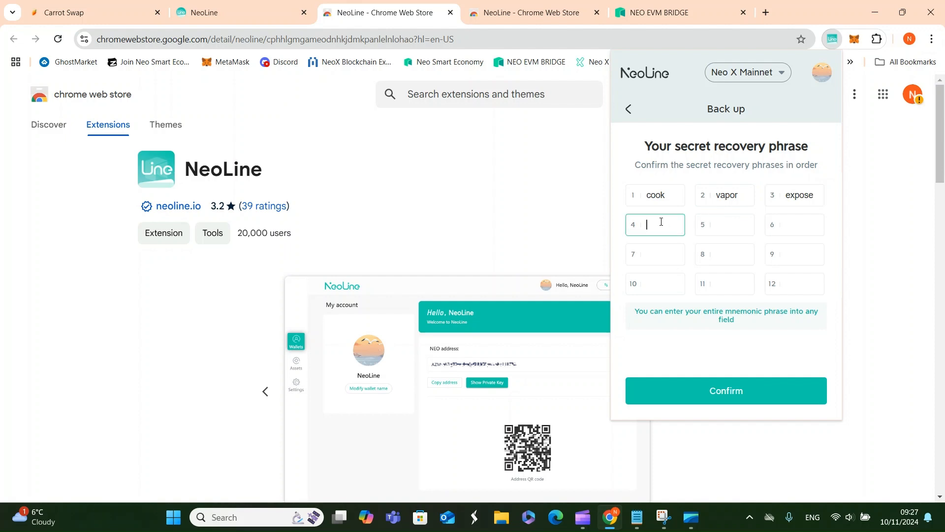
pyautogui.click(732, 226)
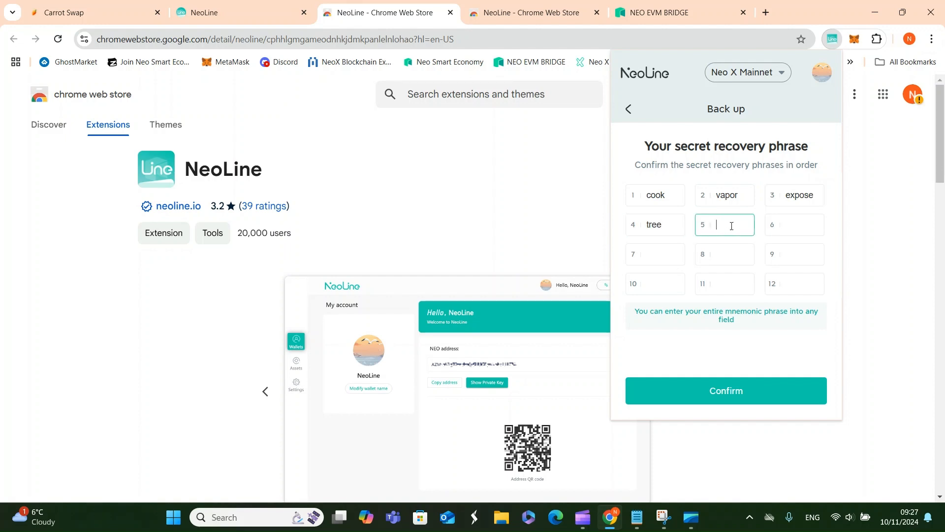
pyautogui.click(787, 228)
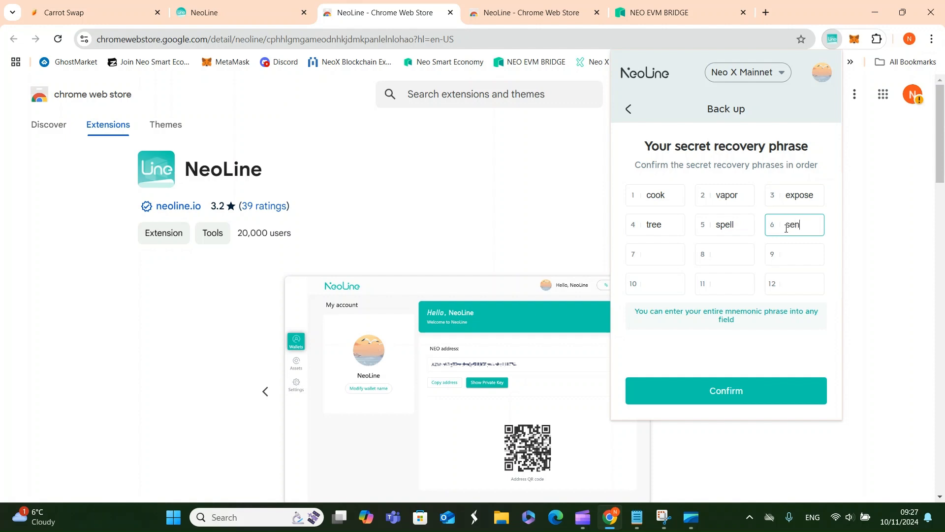
# Enter the seventh, eighth and ninth words of the secret recovery phrase, correcting the seventh word's spelling.
pyautogui.click(664, 255)
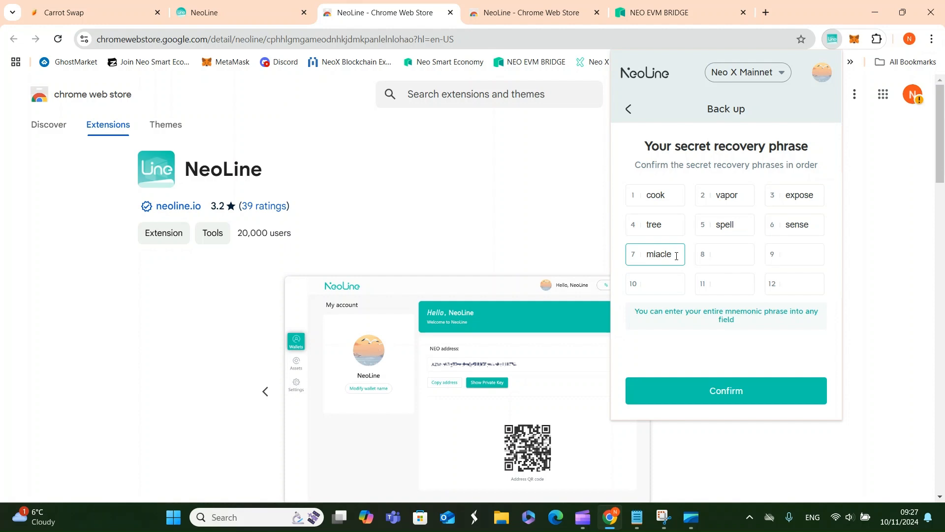
pyautogui.click(733, 257)
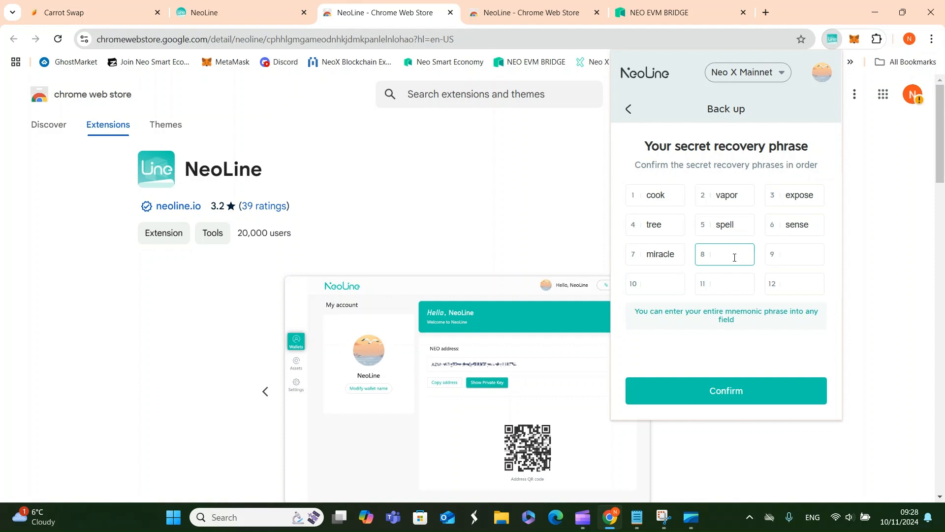
pyautogui.click(796, 257)
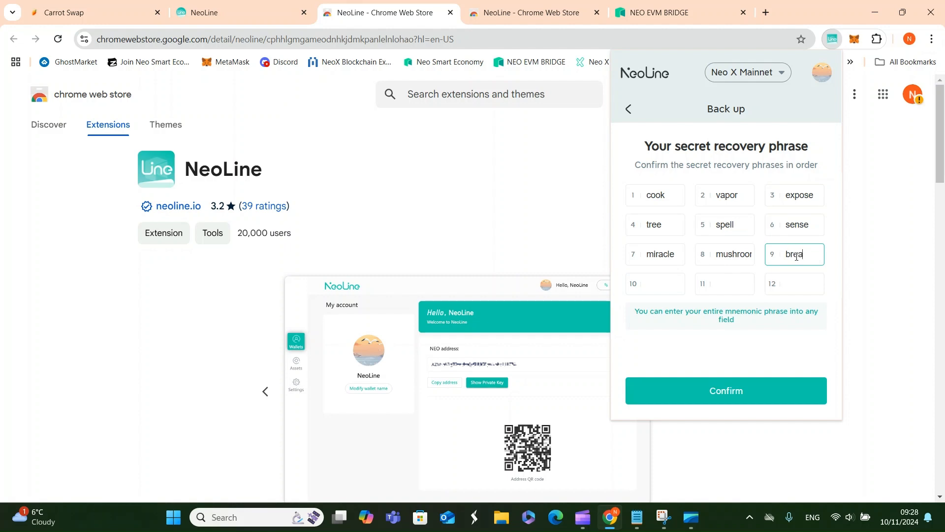
# Enter the tenth, eleventh and twelfth words of the secret recovery phrase and confirm the backup.
pyautogui.click(653, 291)
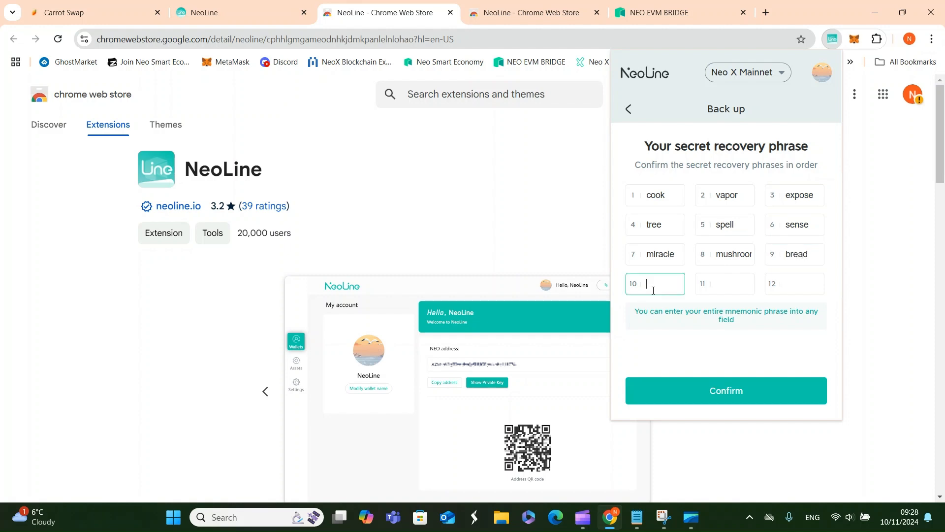
pyautogui.click(721, 289)
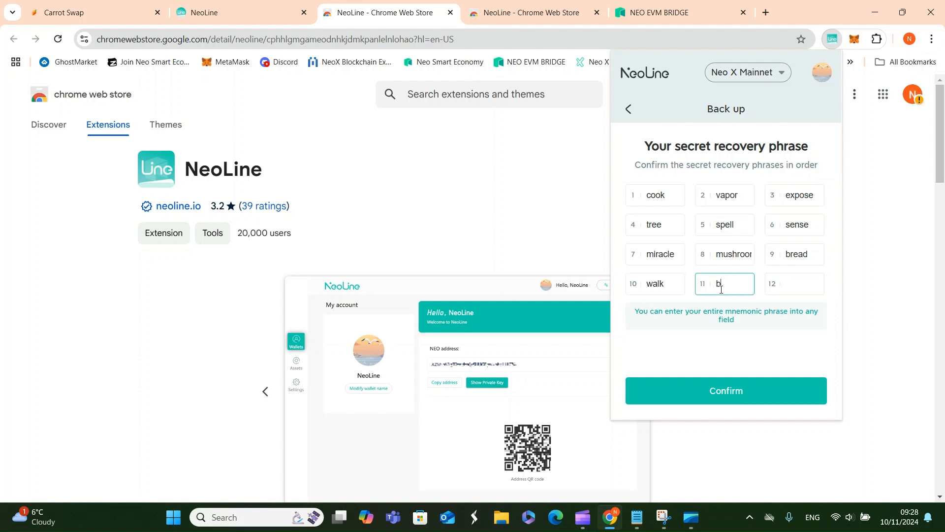
pyautogui.click(802, 282)
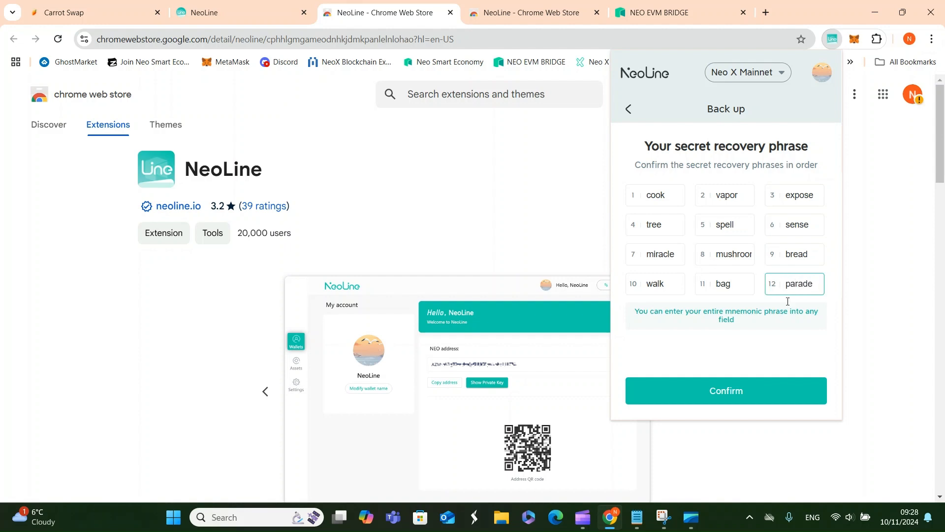
pyautogui.click(748, 392)
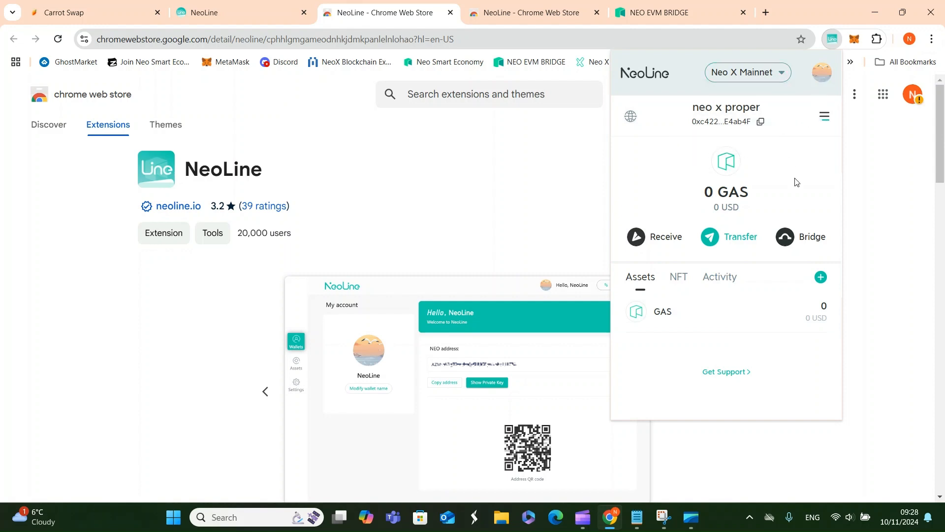
# Check the wallet's network list, and switch the active account to "tutorial" under Neo N3.
pyautogui.click(781, 76)
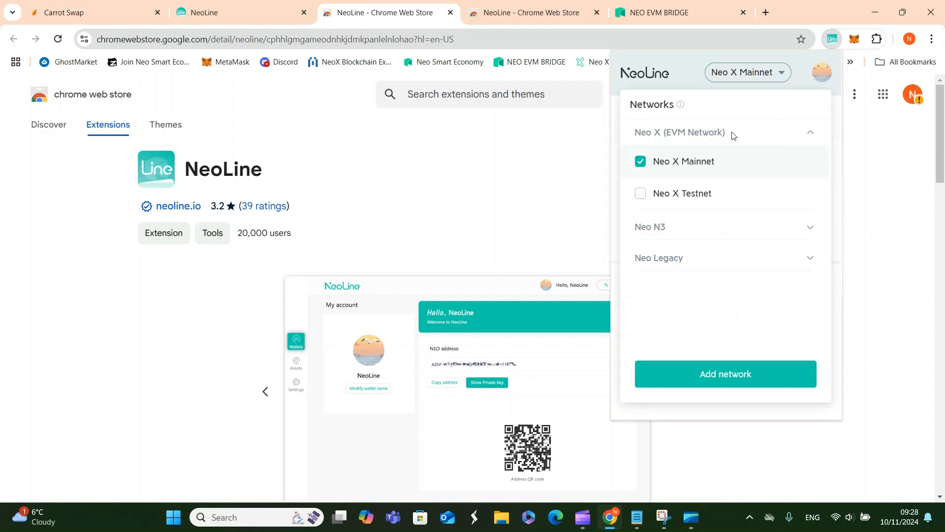
pyautogui.click(560, 191)
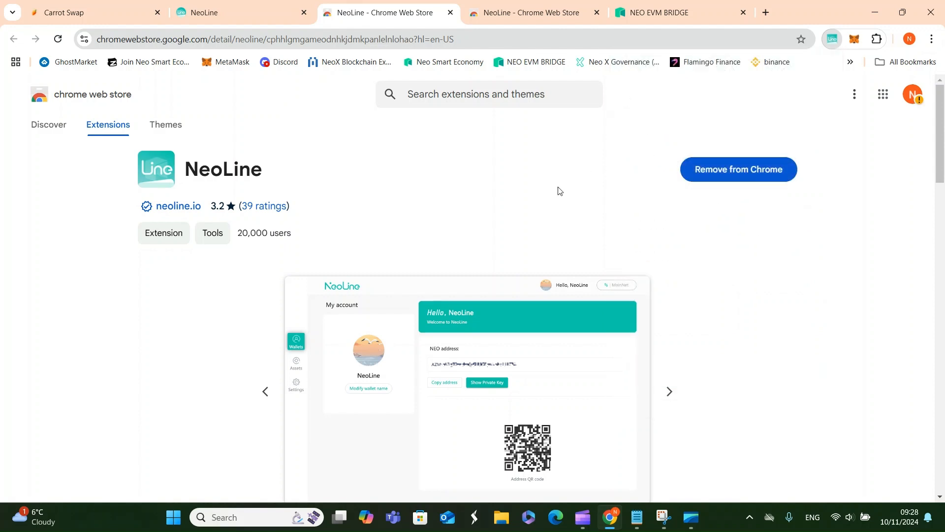
pyautogui.click(832, 39)
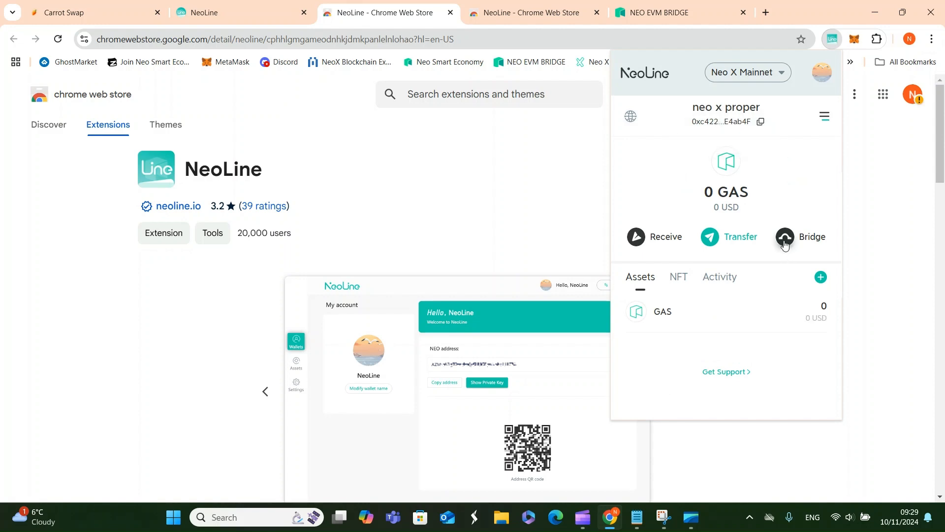
pyautogui.click(821, 78)
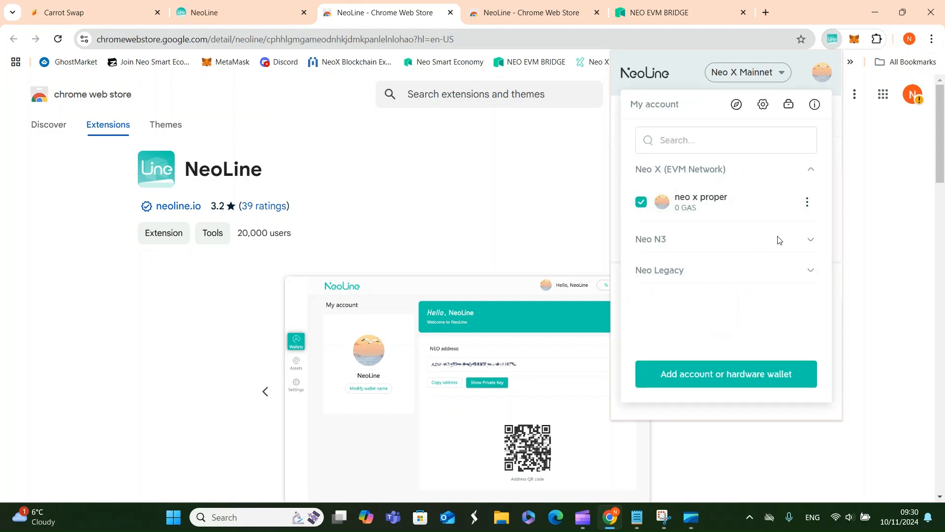
pyautogui.click(814, 241)
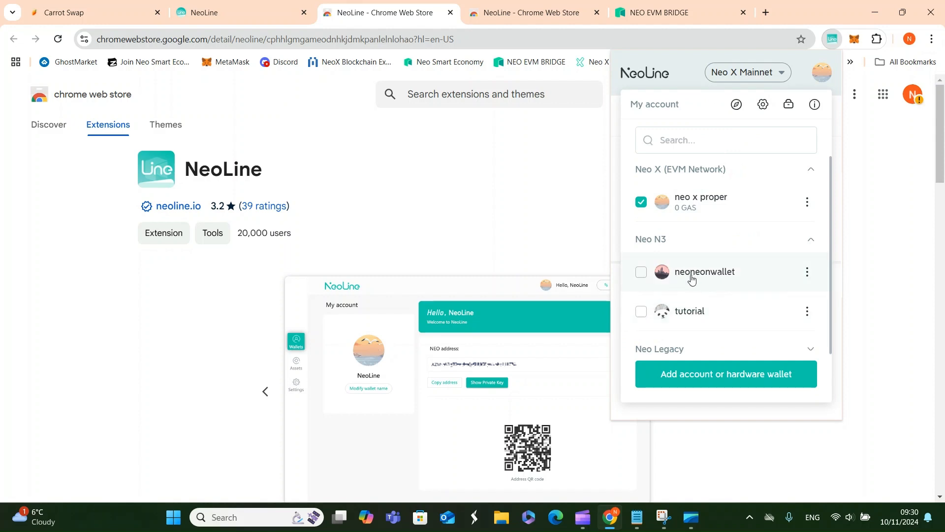
pyautogui.click(641, 312)
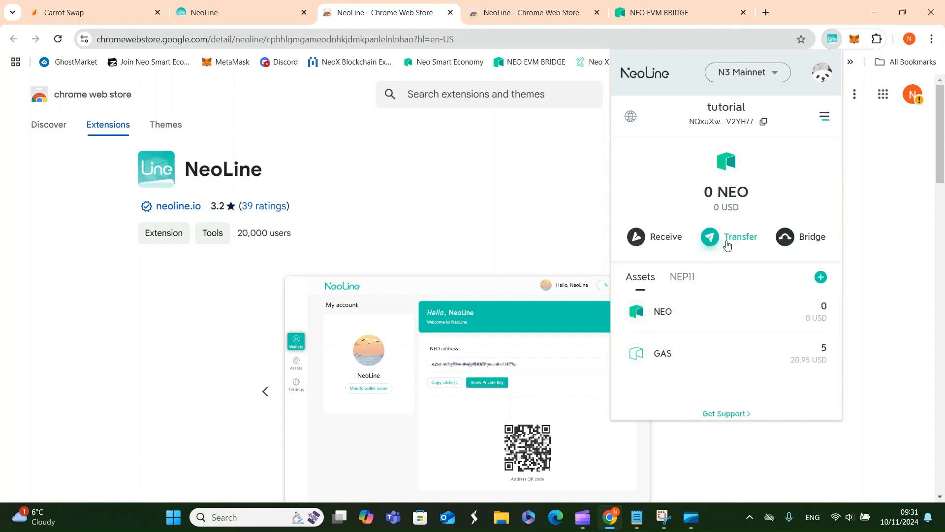
# Open the GAS bridge from Neo N3 to Neo X and select the "neo x proper" account as the receiving address.
pyautogui.click(785, 236)
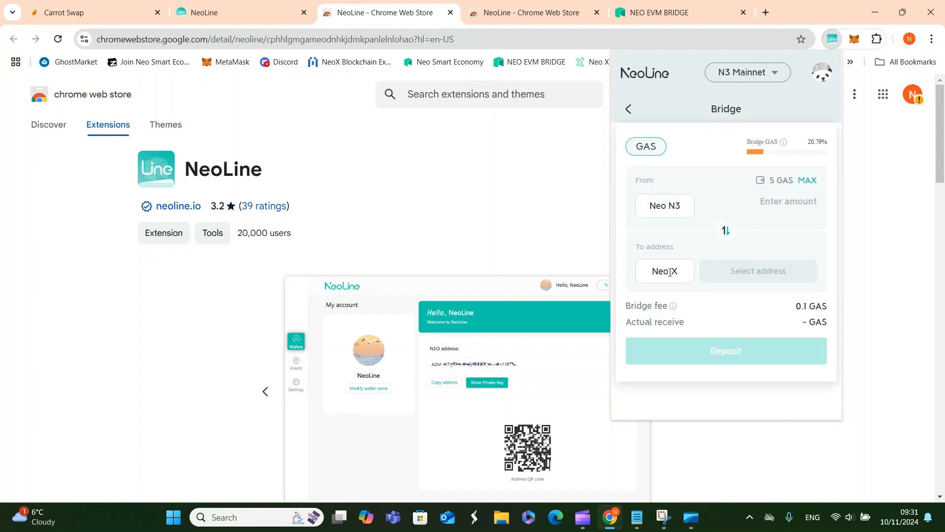
pyautogui.click(749, 276)
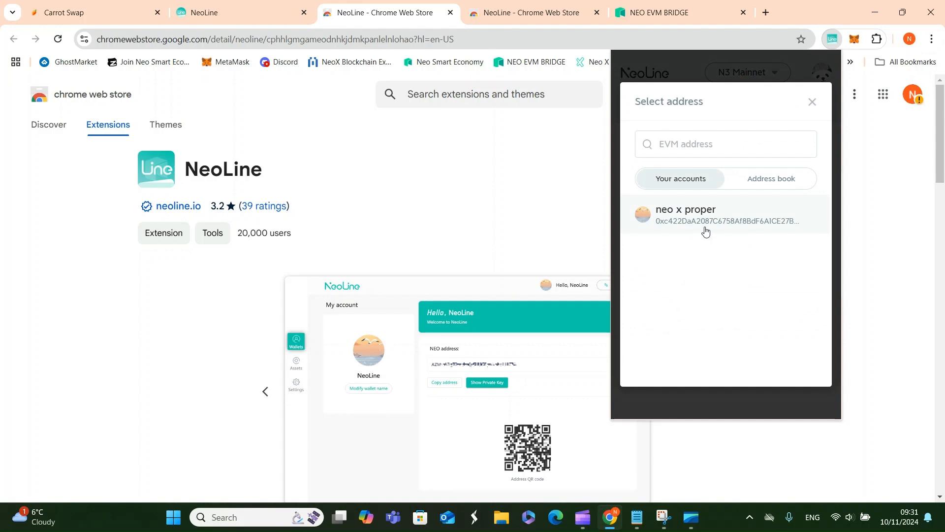
pyautogui.click(722, 226)
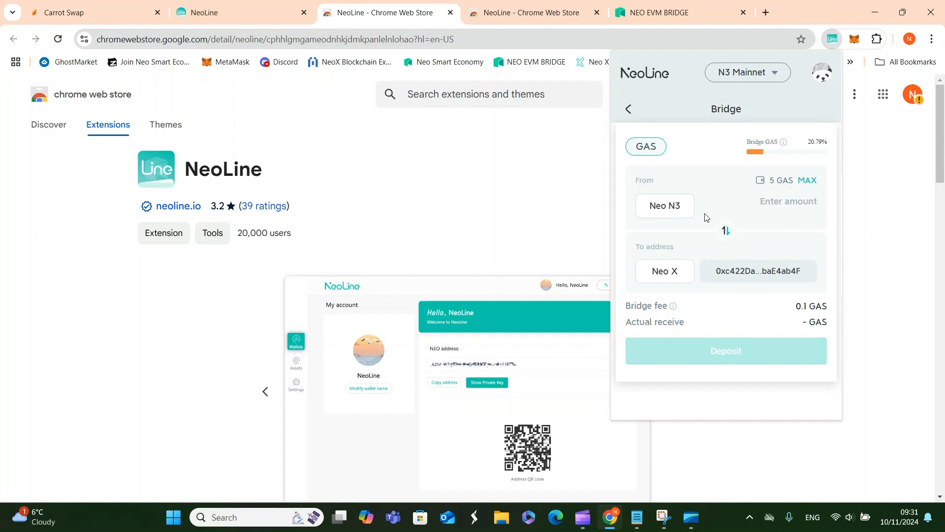
# Try to deposit 5 GAS from Neo N3 through the bridge and dismiss the notice.
pyautogui.click(784, 201)
pyautogui.write('5')
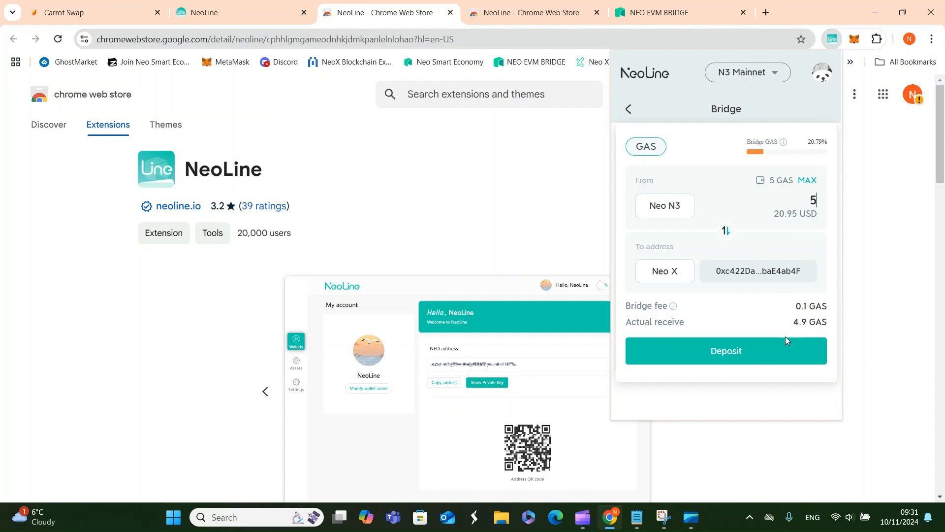
pyautogui.click(748, 352)
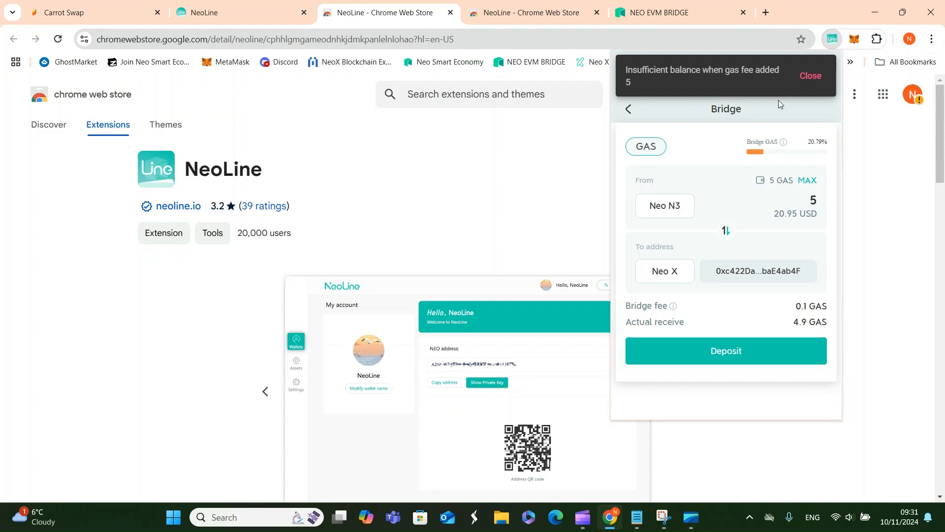
pyautogui.click(802, 82)
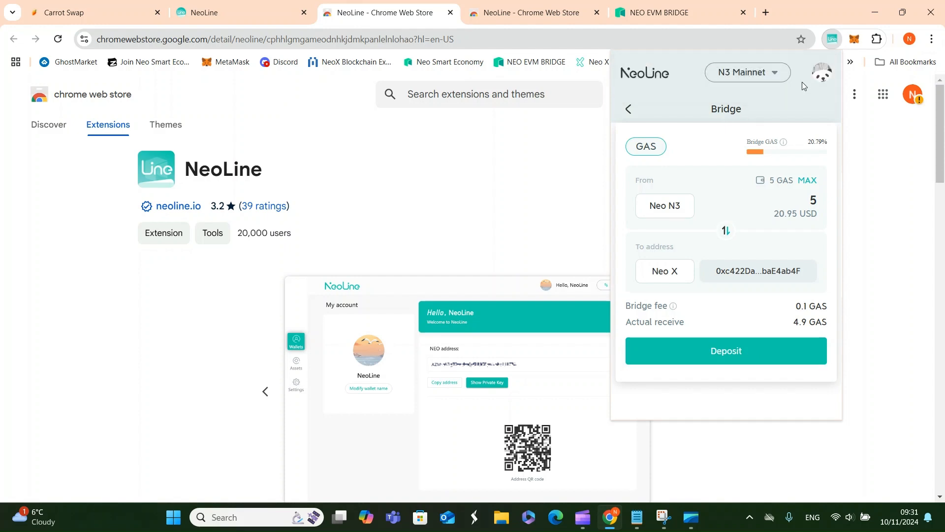
# Set the bridge amount to the maximum available GAS, submit the deposit and confirm the transaction.
pyautogui.click(808, 182)
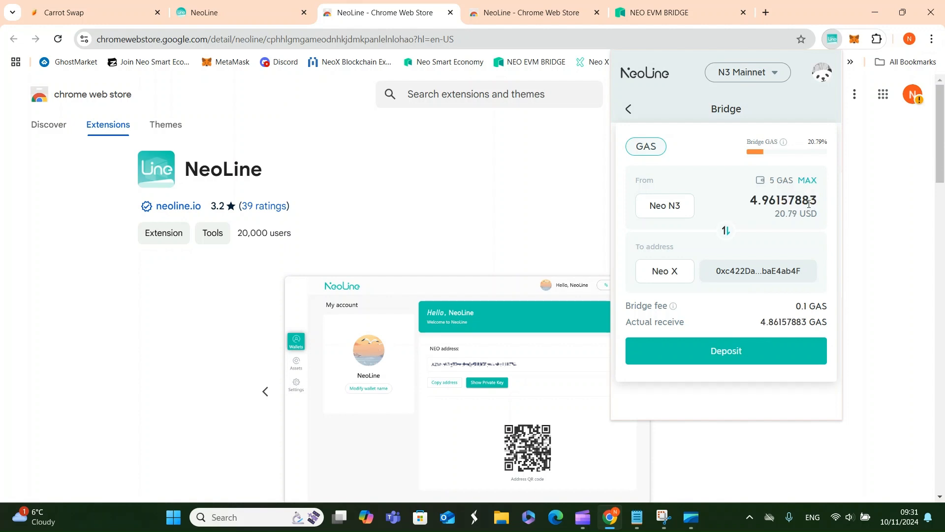
pyautogui.click(764, 352)
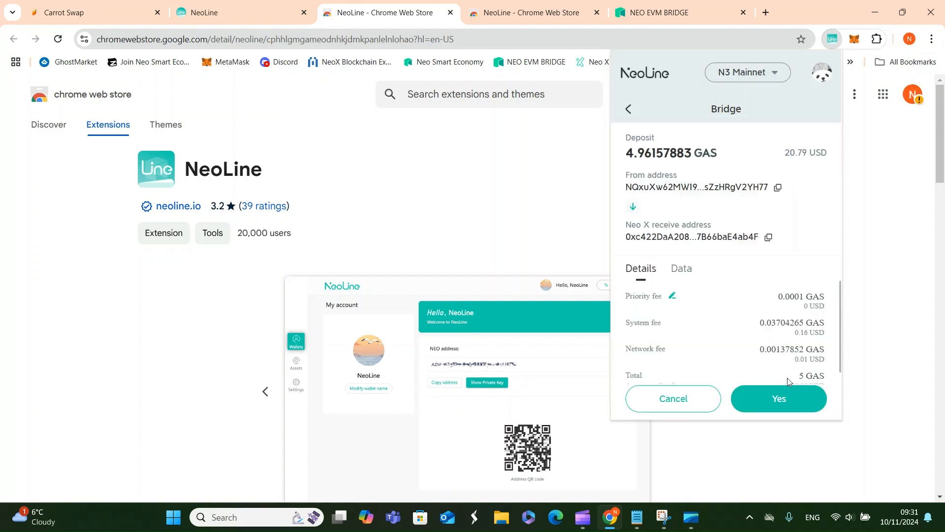
pyautogui.click(788, 399)
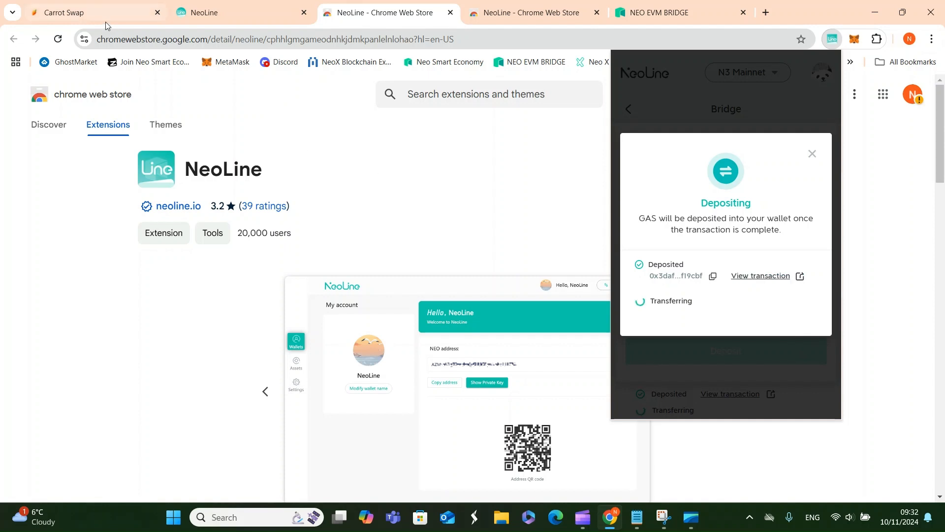
# Switch to the Carrot Swap site, go to its home page and start connecting a wallet.
pyautogui.click(87, 11)
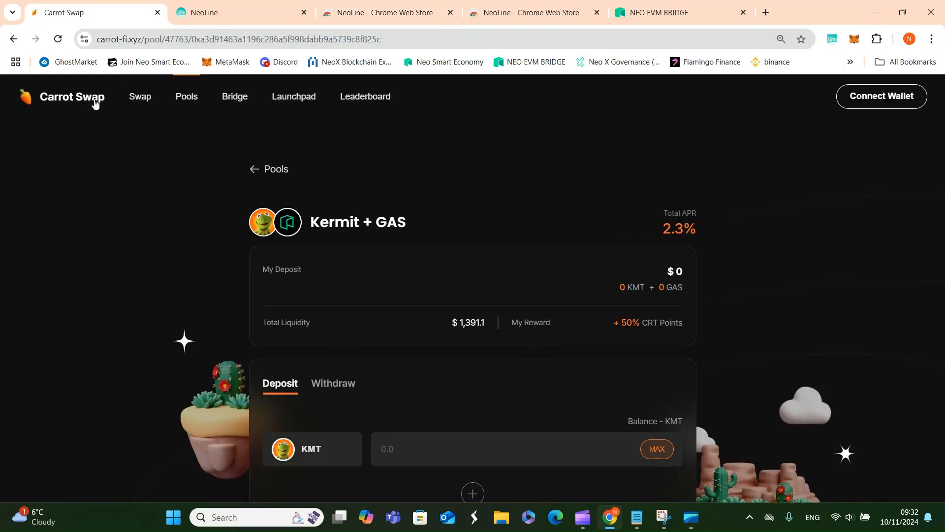
pyautogui.click(94, 100)
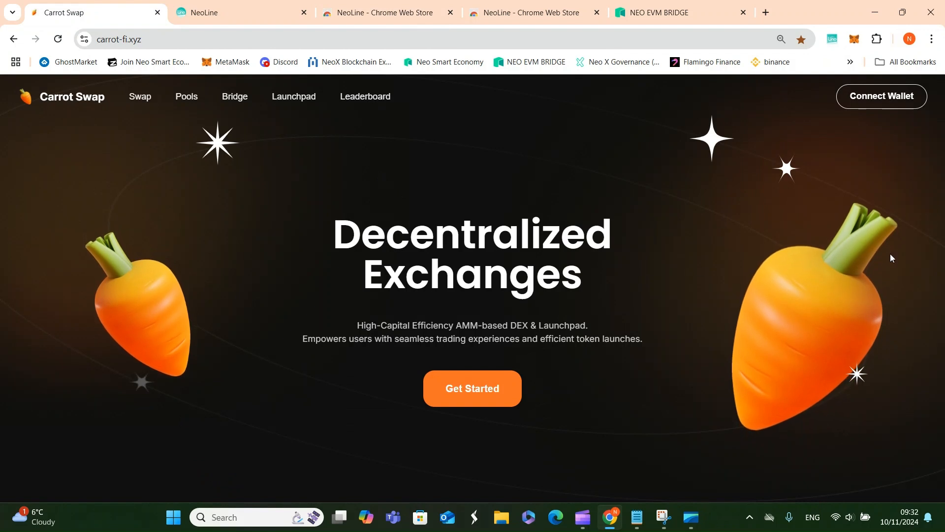
pyautogui.click(879, 98)
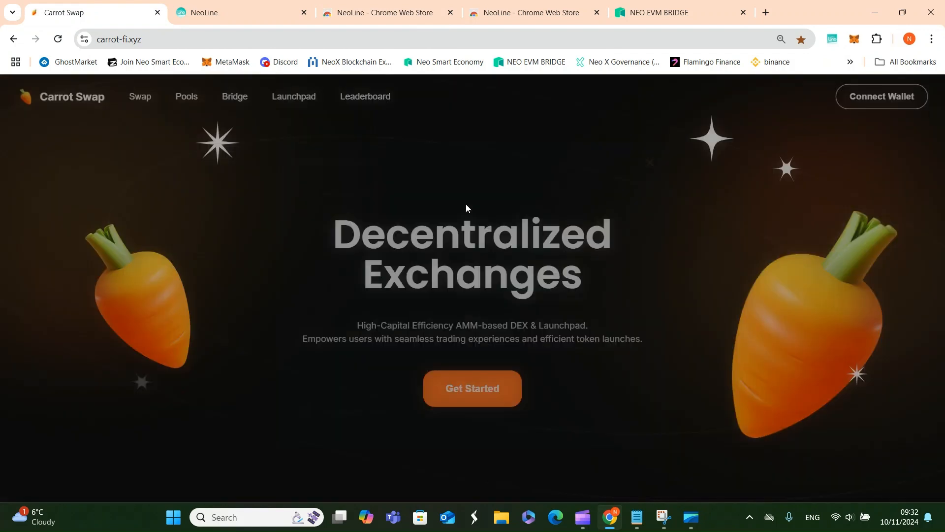